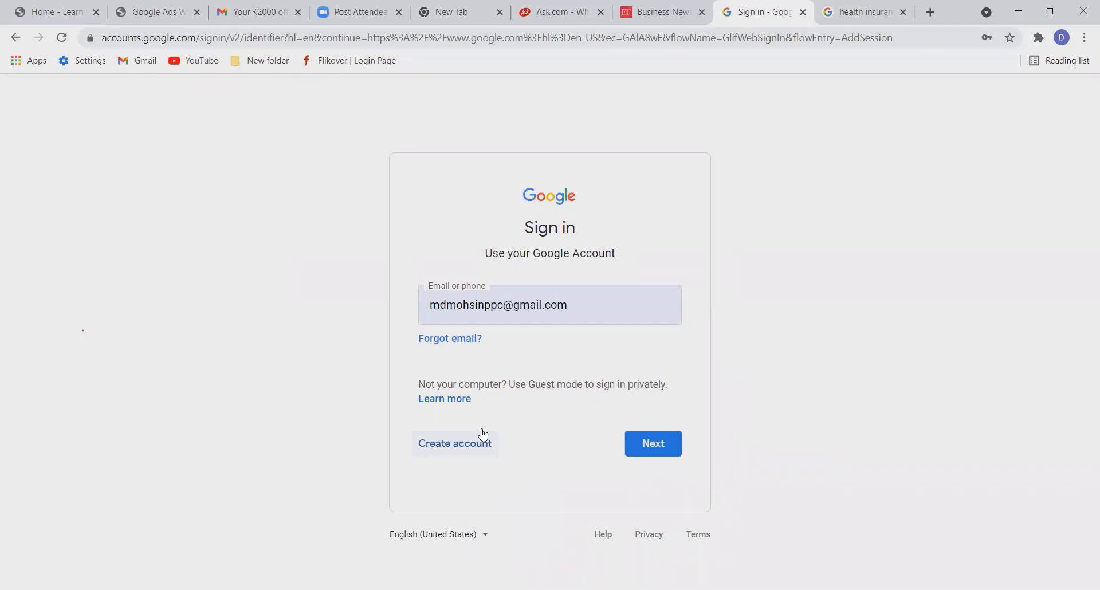
# Start creating a new Google account for personal use.
pyautogui.click(453, 445)
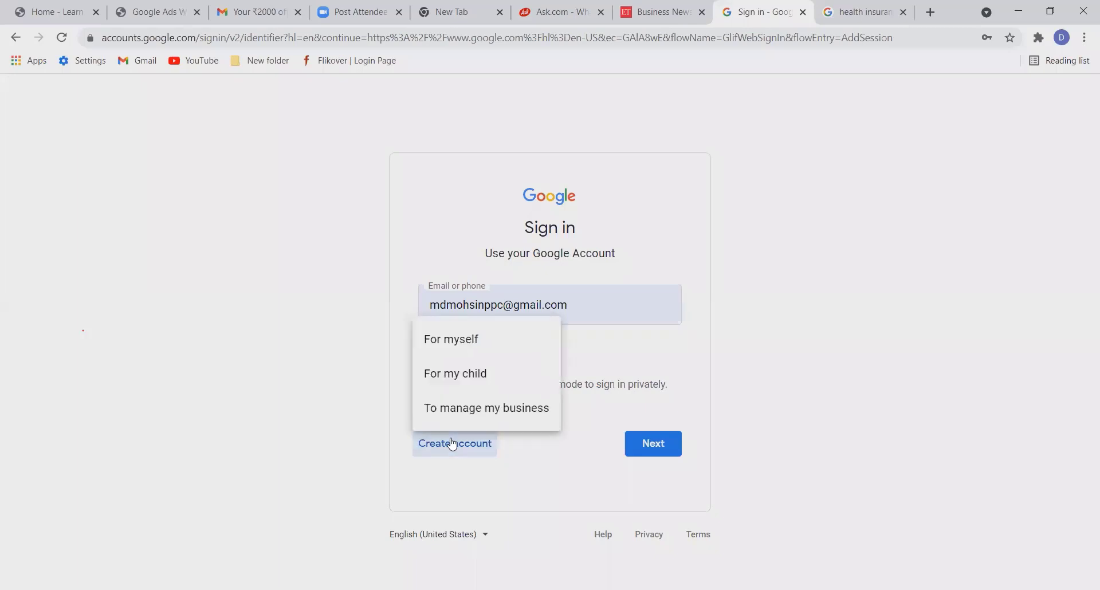
pyautogui.click(466, 347)
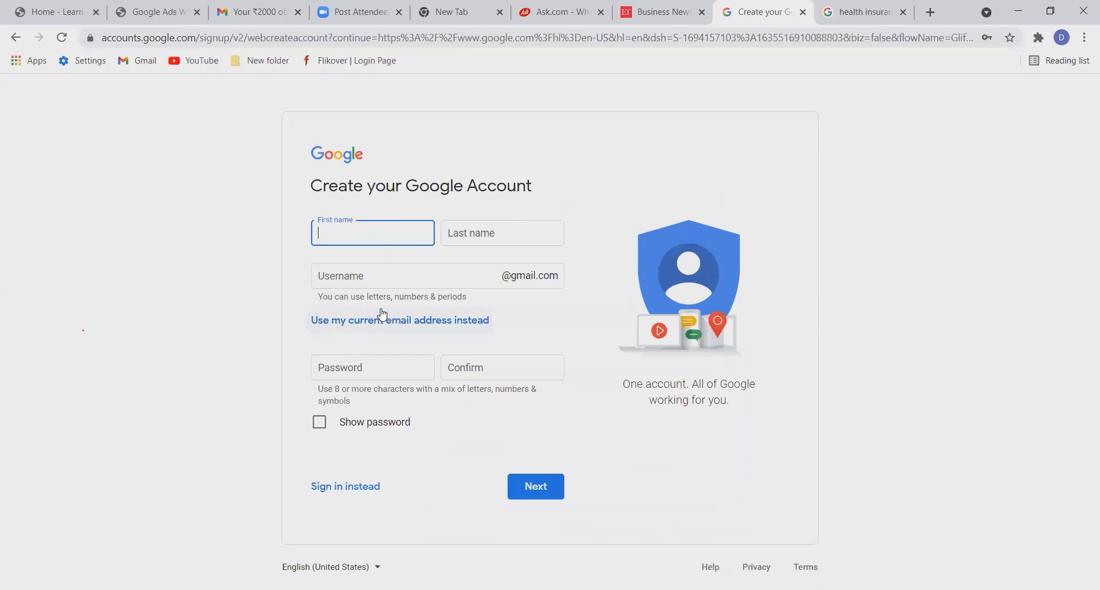
# Enter the account holder's first and last name, correcting typos along the way.
pyautogui.press('Tab')
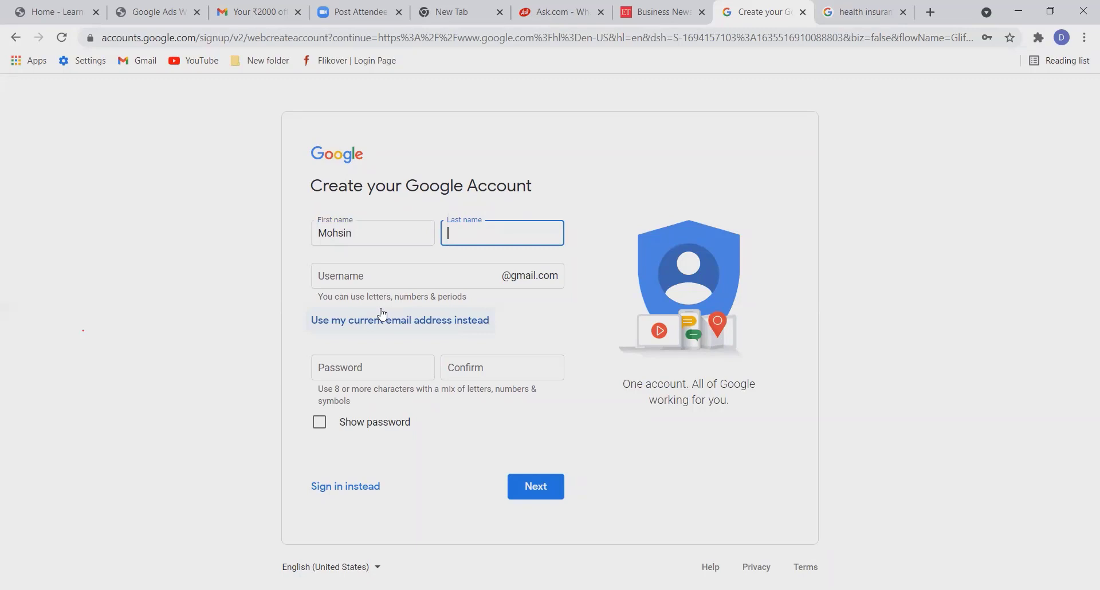
# Replace the suggested Gmail username with a custom one and dismiss the saved-password popup.
pyautogui.click(378, 275)
pyautogui.doubleClick(379, 276)
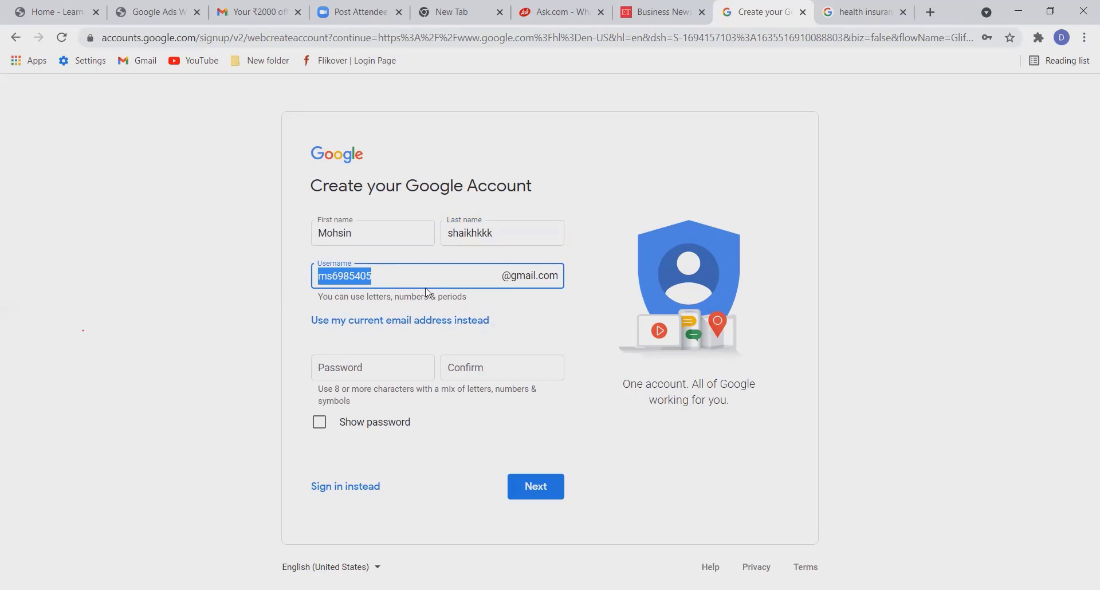
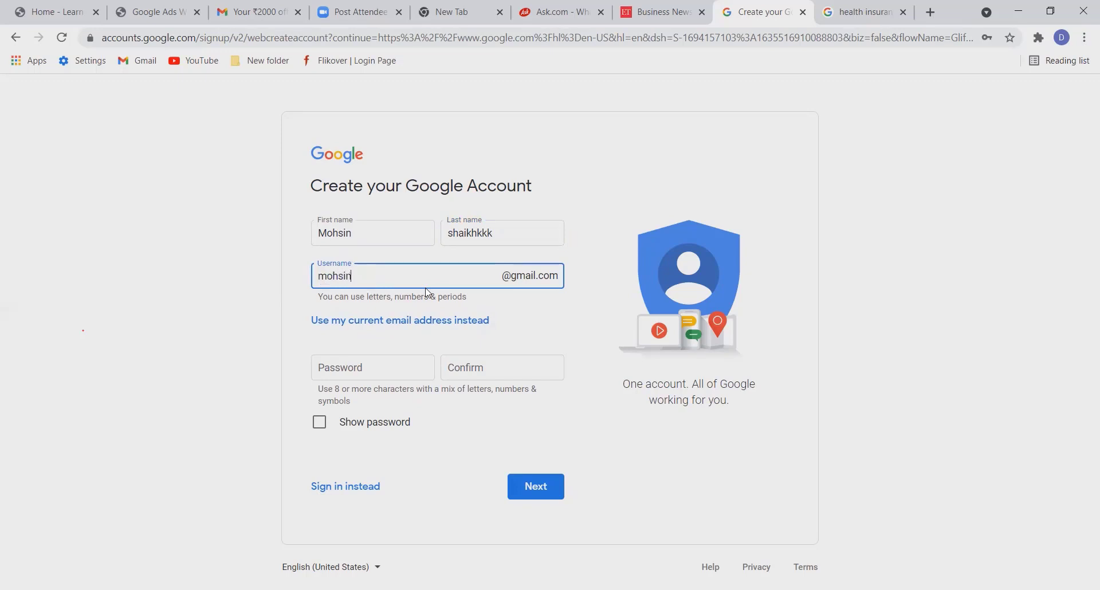
pyautogui.click(429, 370)
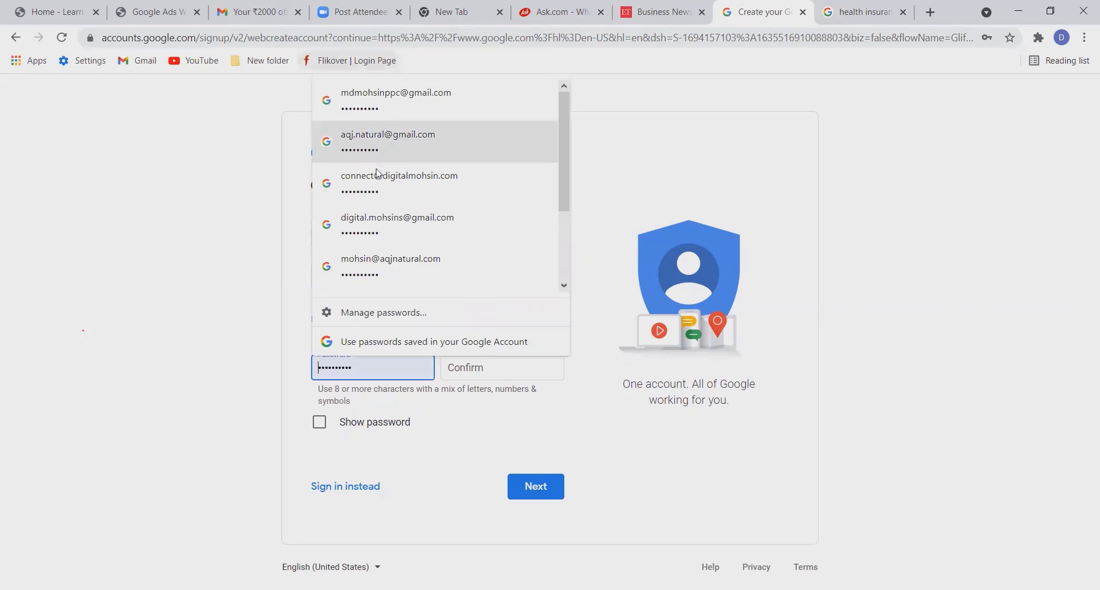
pyautogui.click(225, 271)
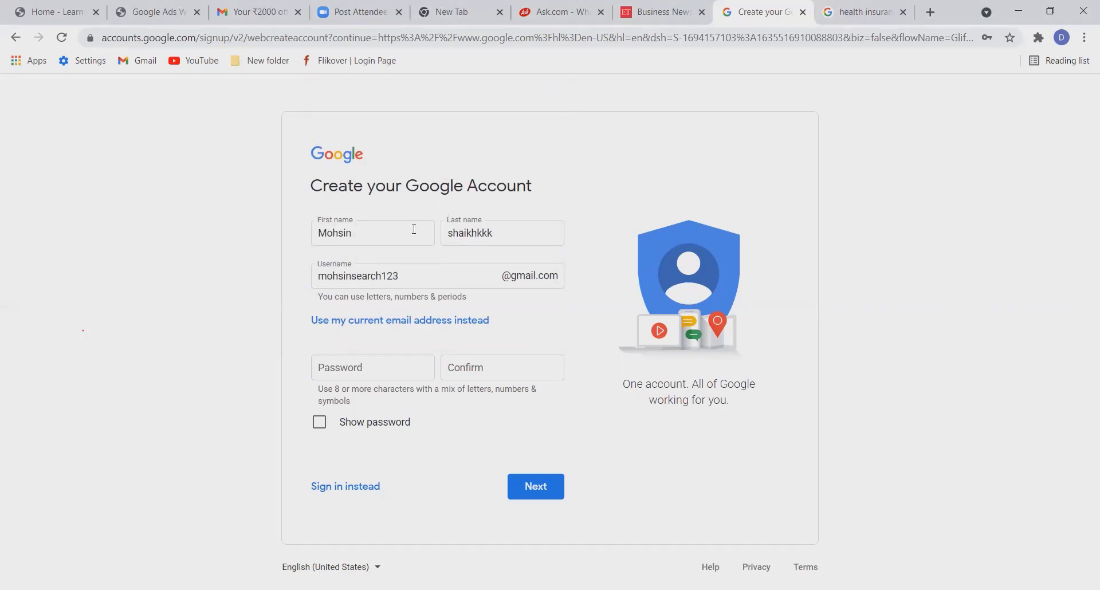
# Enter and confirm the account password, then proceed to the personal details page.
pyautogui.click(345, 366)
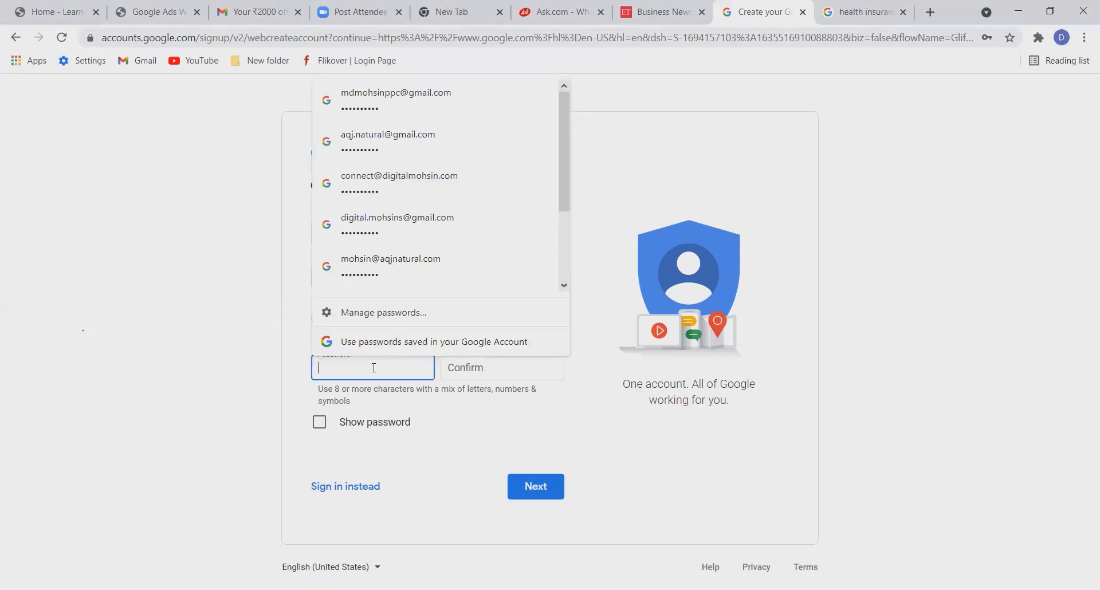
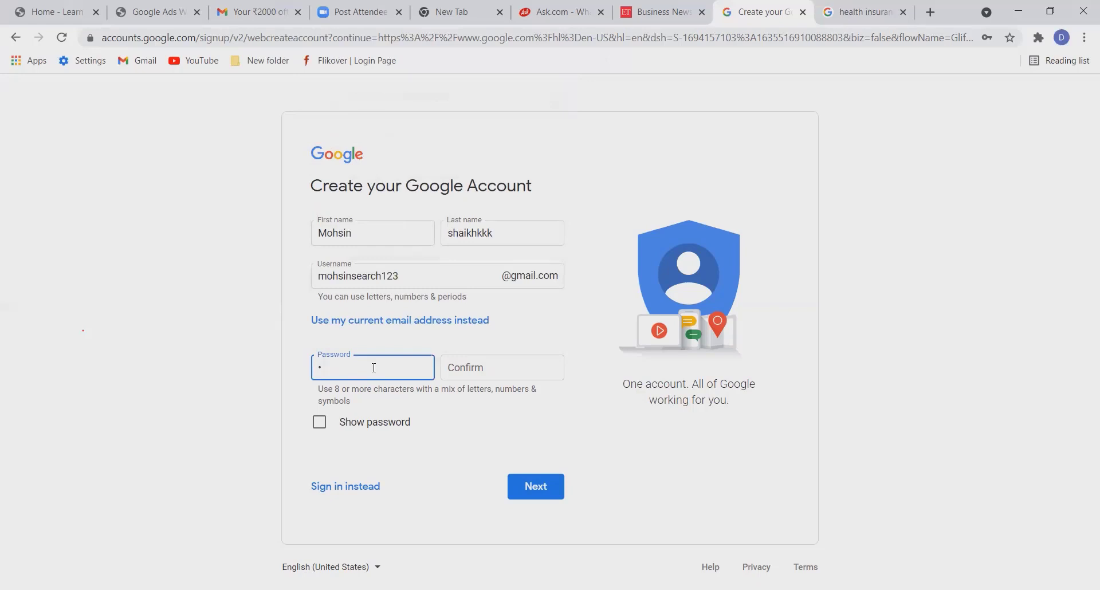
pyautogui.press('Tab')
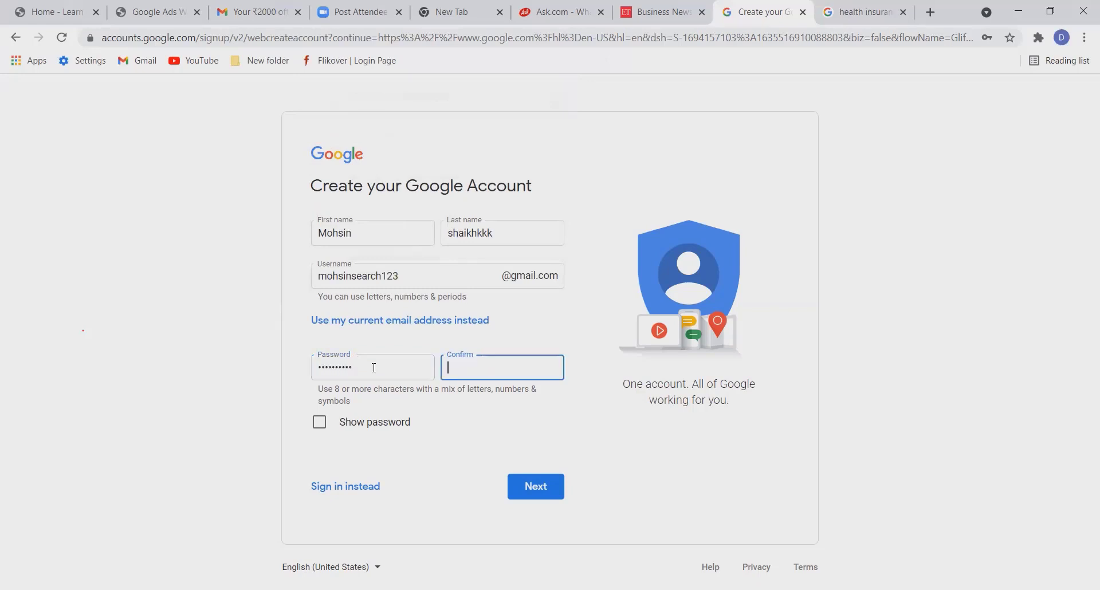
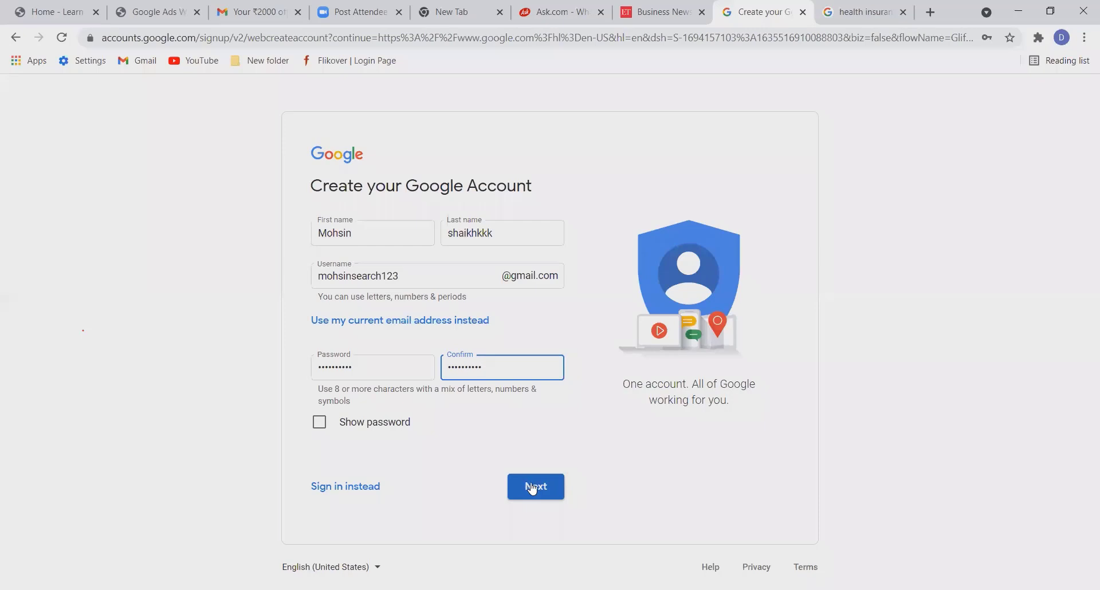
pyautogui.click(532, 488)
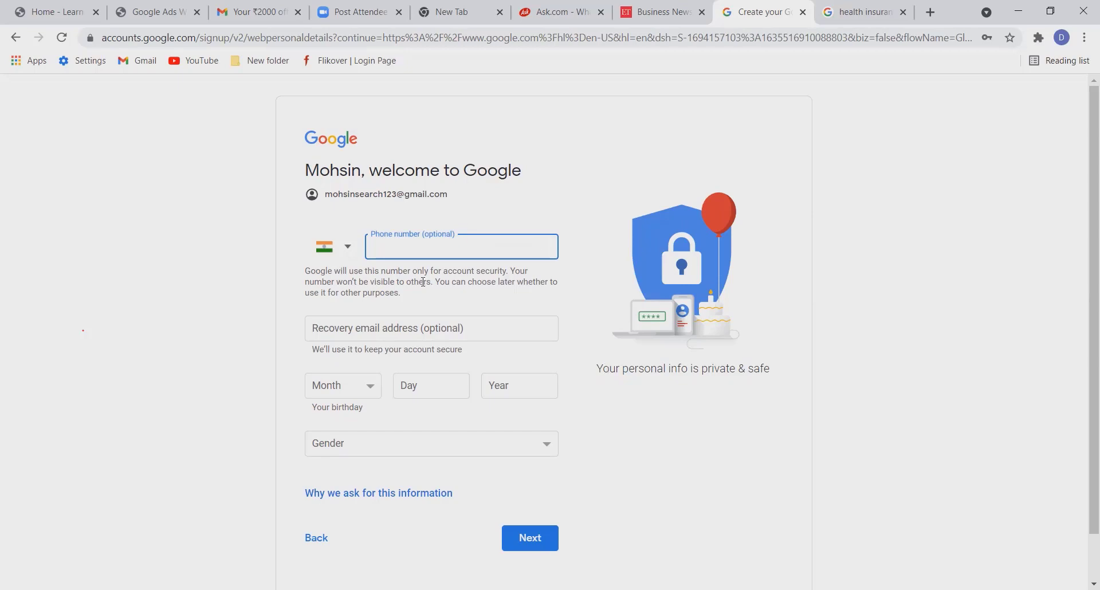
# Enter the birthday as April 21, 1983.
pyautogui.scroll(-1, 423, 282)
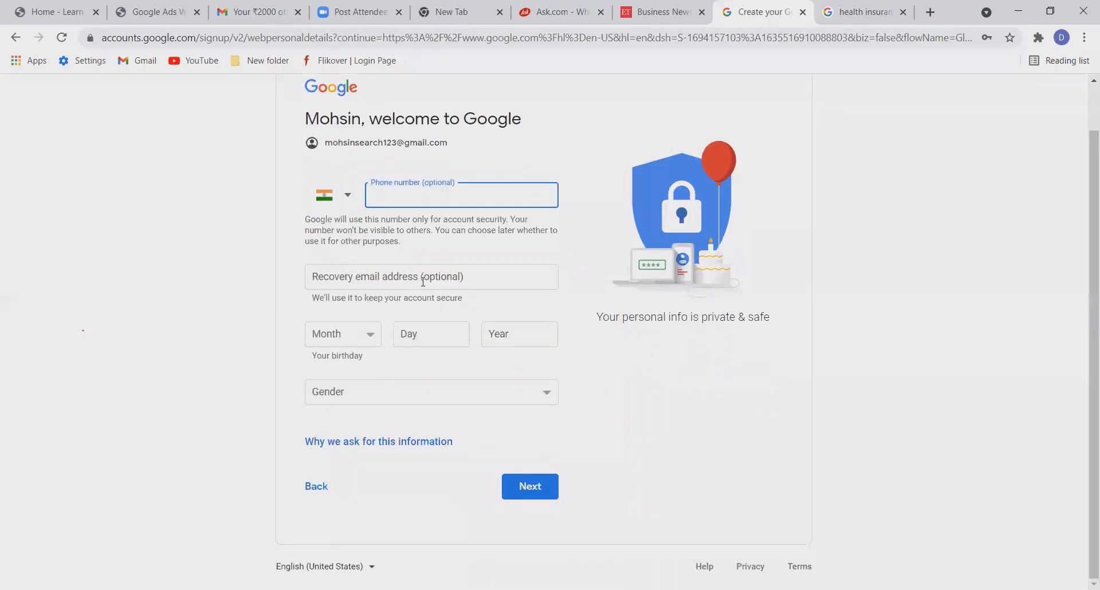
pyautogui.click(355, 337)
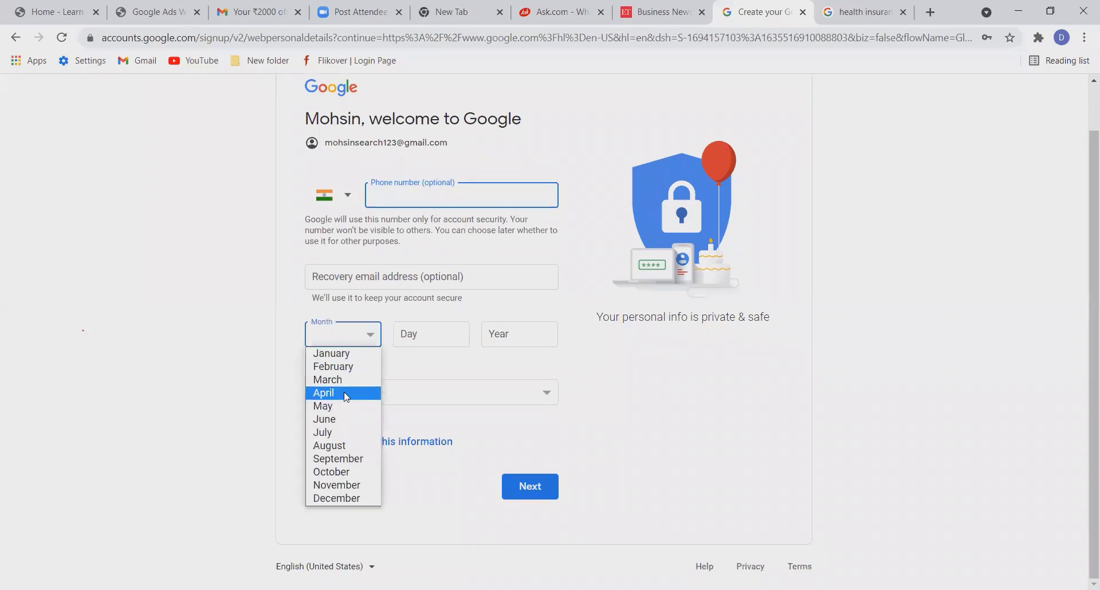
pyautogui.click(346, 394)
pyautogui.click(441, 331)
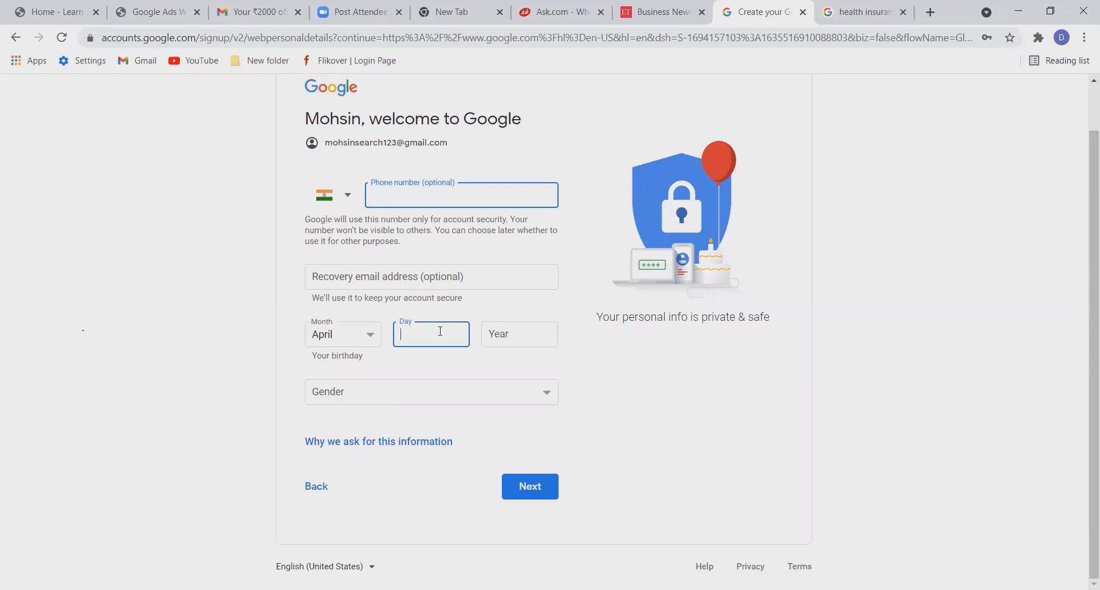
pyautogui.write('21')
pyautogui.click(532, 332)
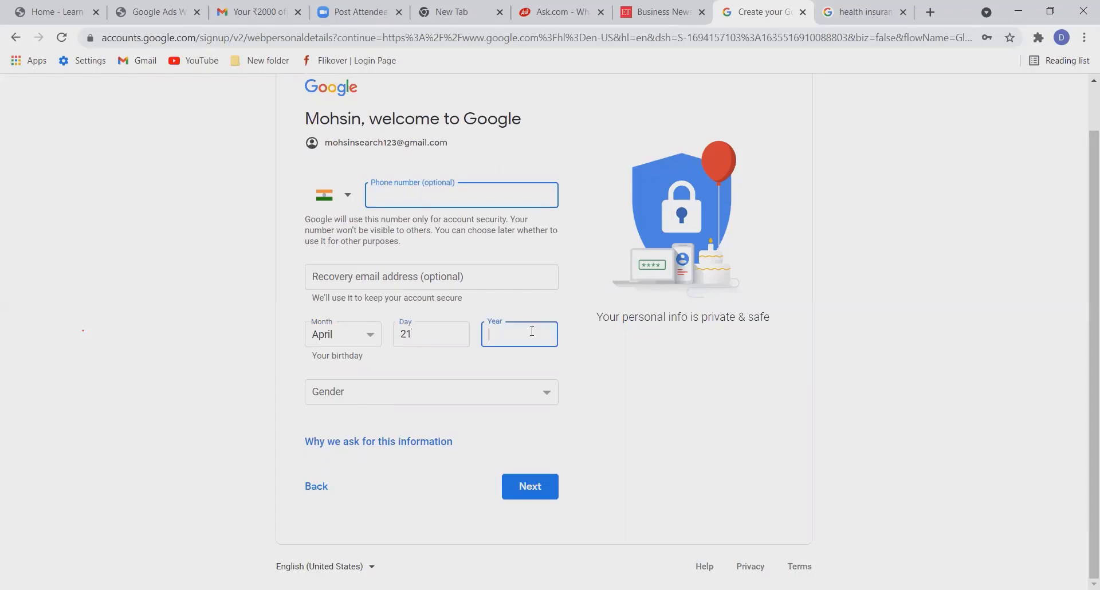
pyautogui.write('1983')
# Set gender to Rather not say and continue to Privacy and Terms.
pyautogui.click(474, 393)
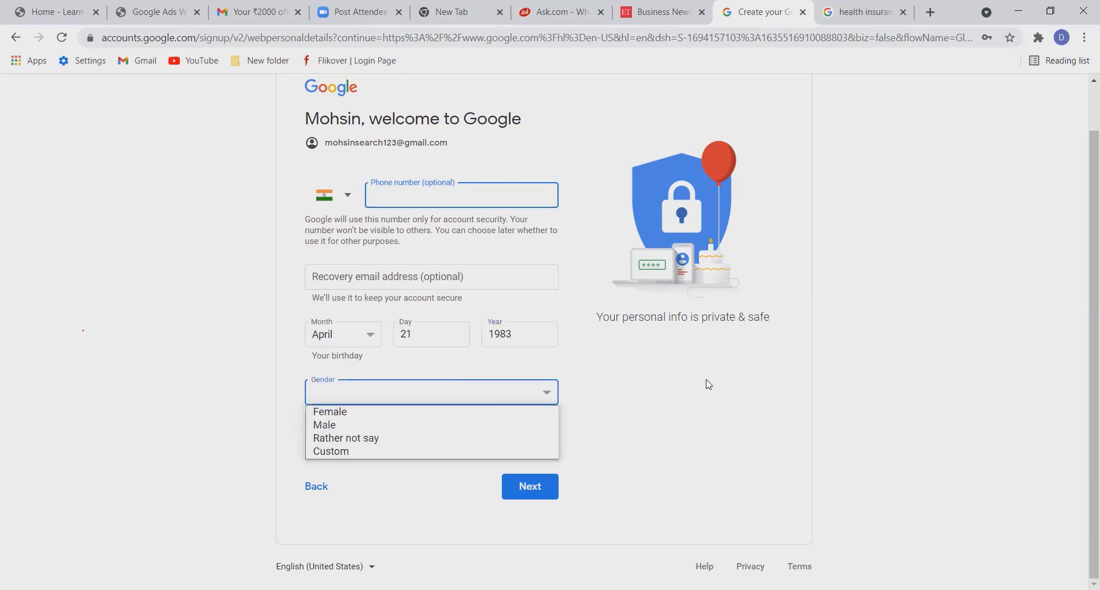
pyautogui.click(387, 441)
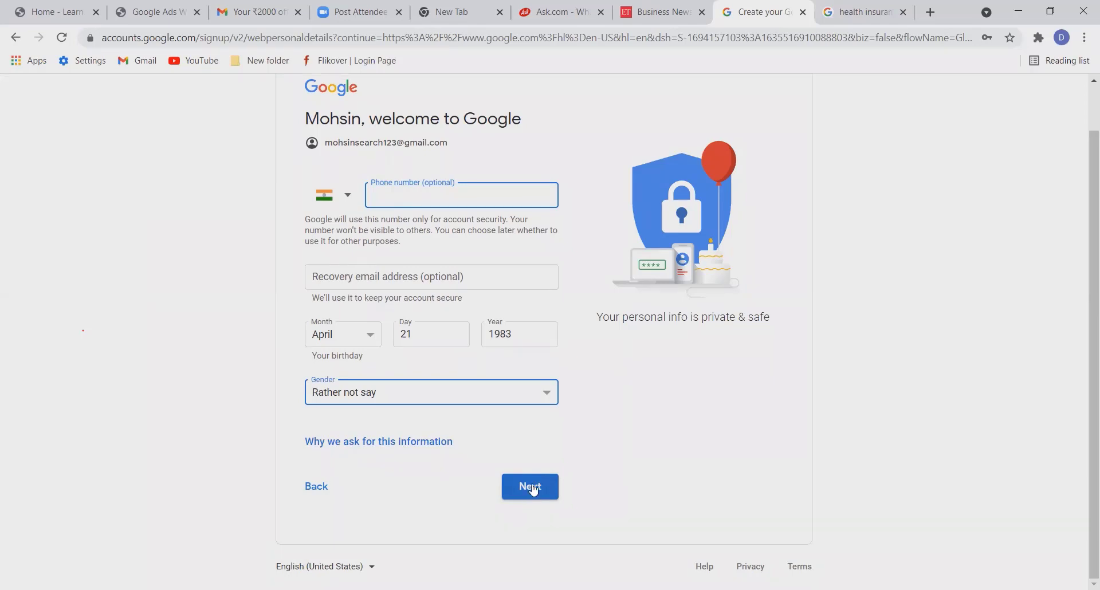
pyautogui.click(535, 487)
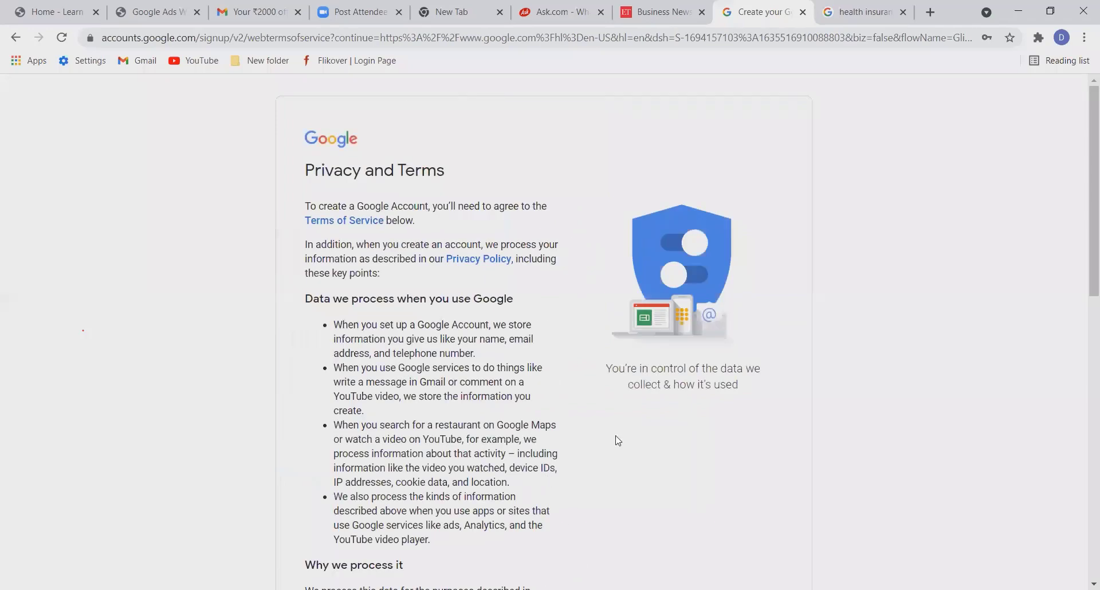
# Accept the Privacy and Terms to create the account, then check the signed-in accounts.
pyautogui.scroll(-1, 630, 390)
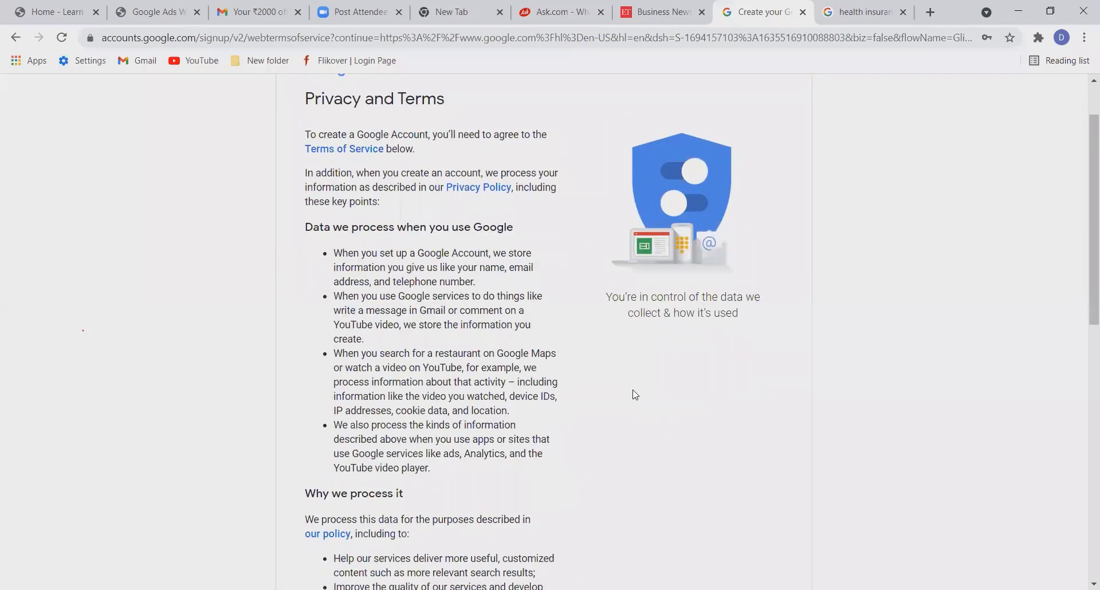
pyautogui.scroll(-6, 635, 395)
pyautogui.scroll(-1, 635, 395)
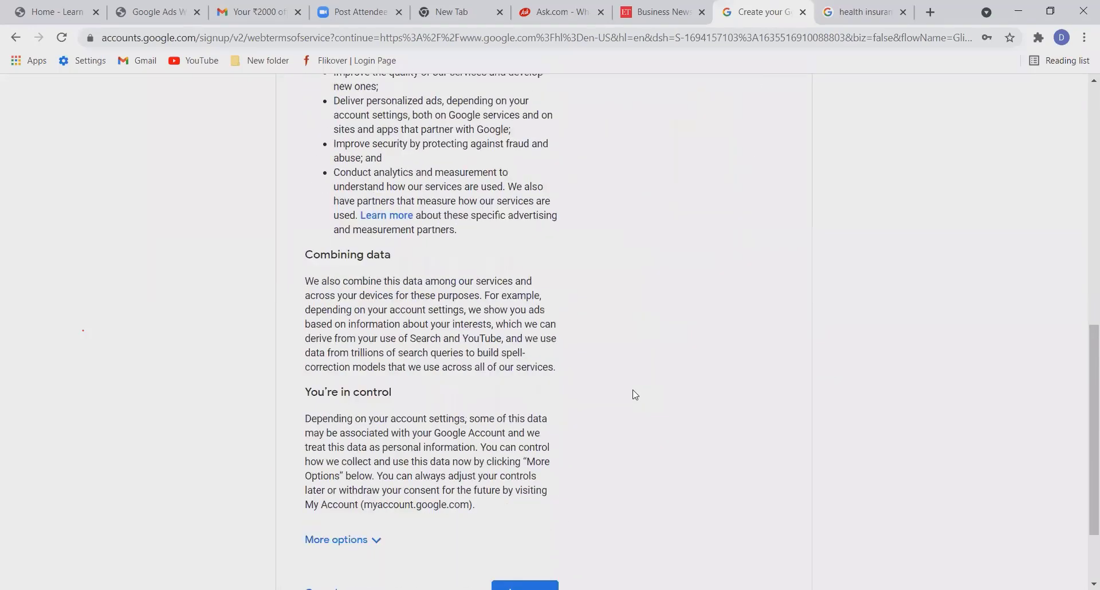
pyautogui.scroll(-2, 635, 395)
pyautogui.click(528, 484)
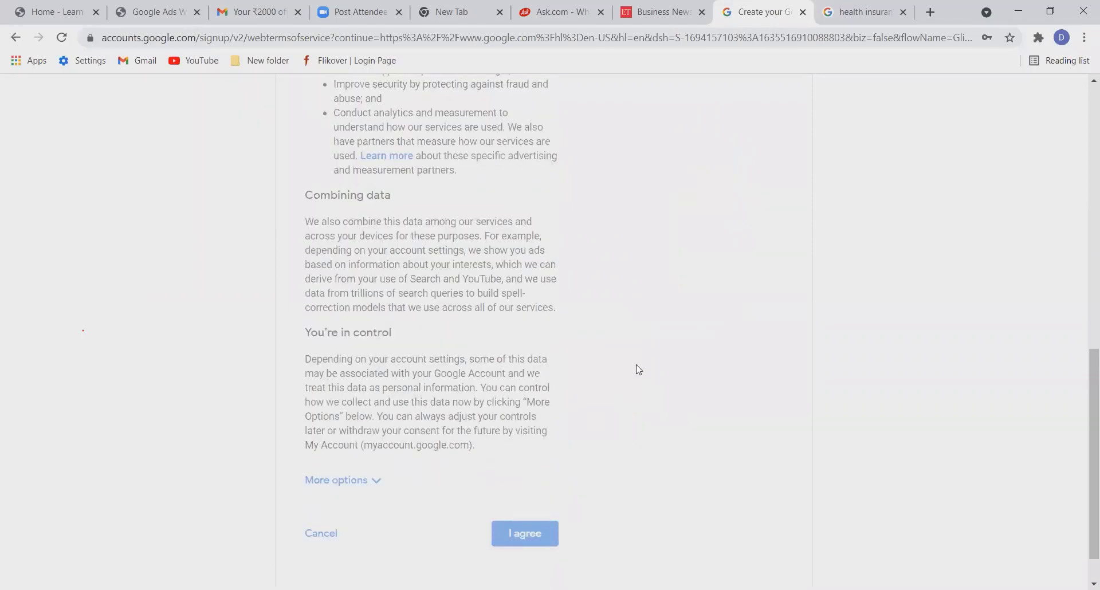
pyautogui.scroll(-1, 639, 370)
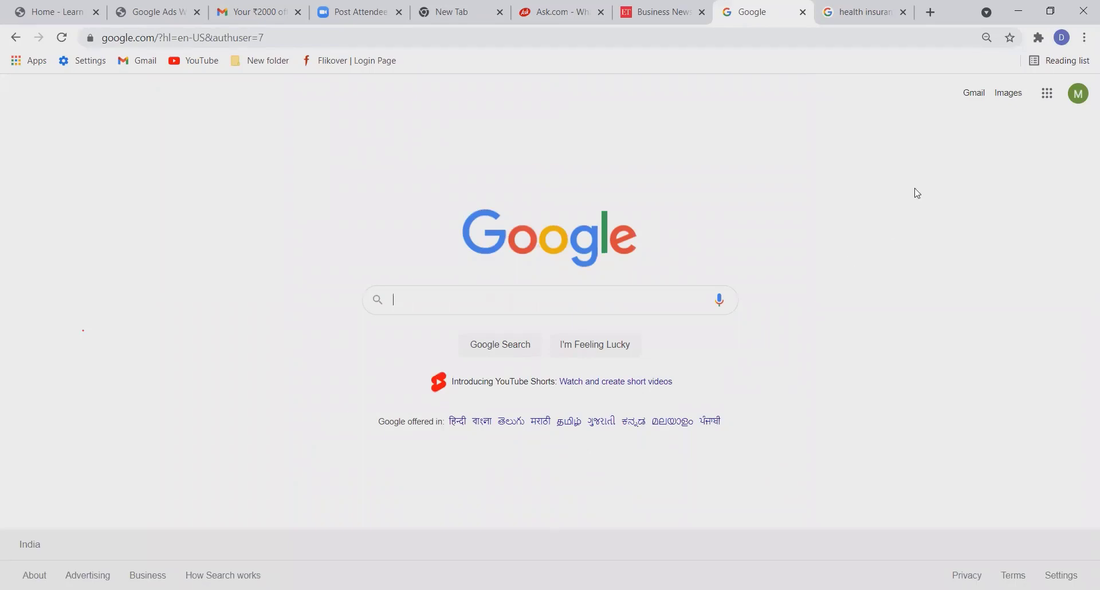
pyautogui.click(1080, 96)
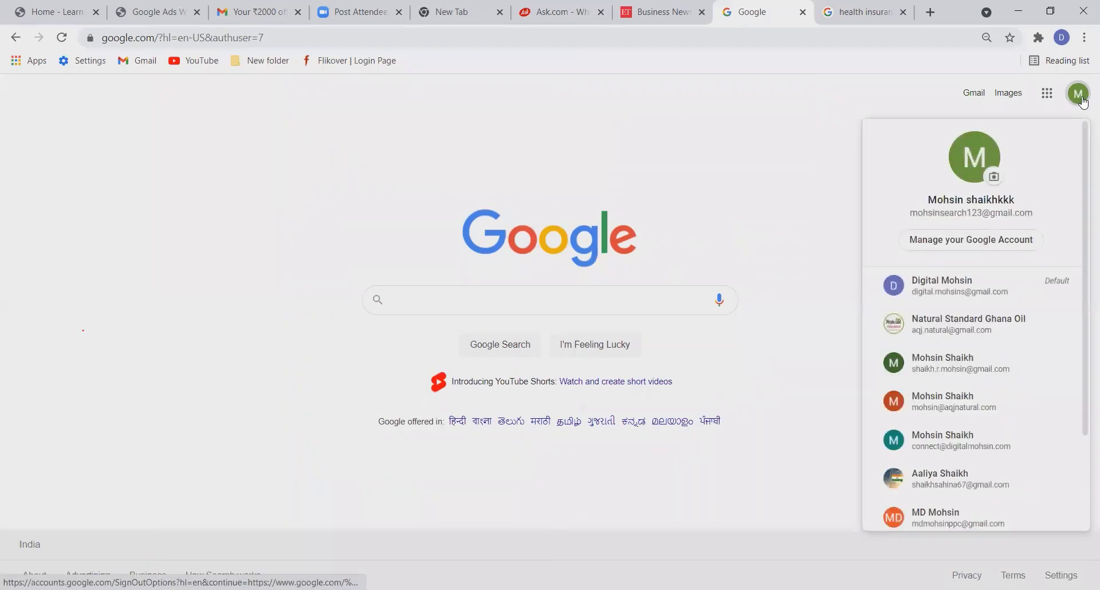
# Go to the new account's Gmail inbox and read the Google Community Team welcome email.
pyautogui.click(974, 93)
pyautogui.click(974, 94)
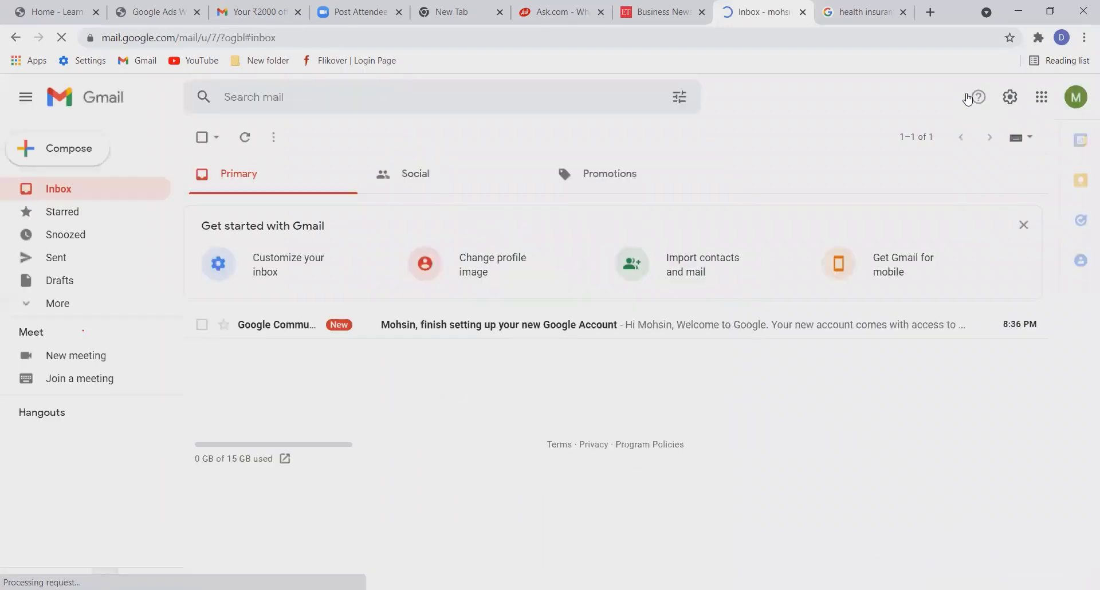
pyautogui.click(508, 324)
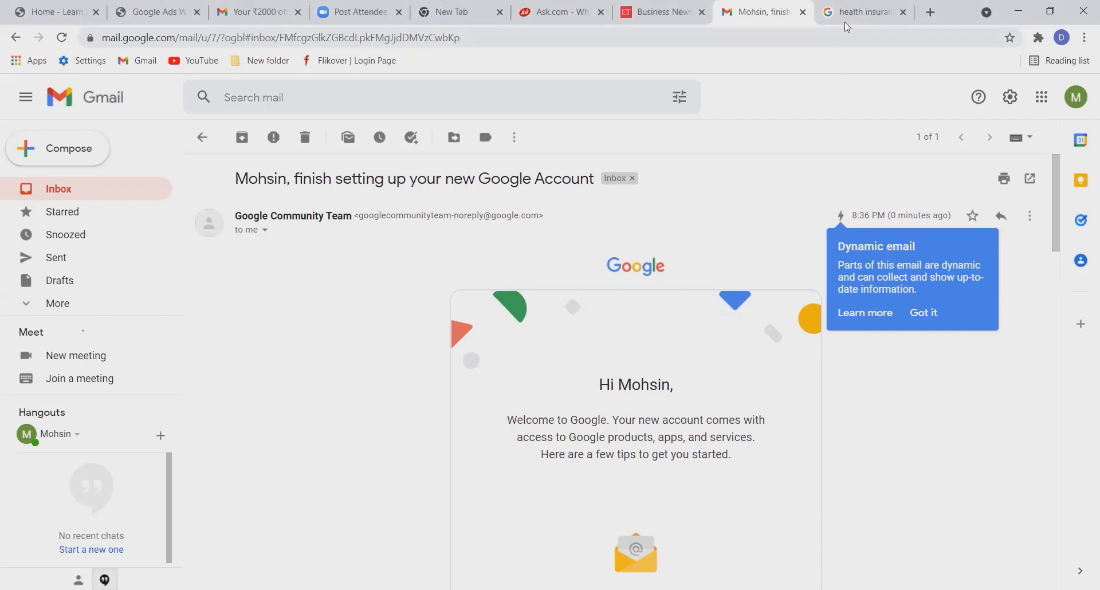
# Search Google for 'google ads' in a new browser tab.
pyautogui.click(931, 12)
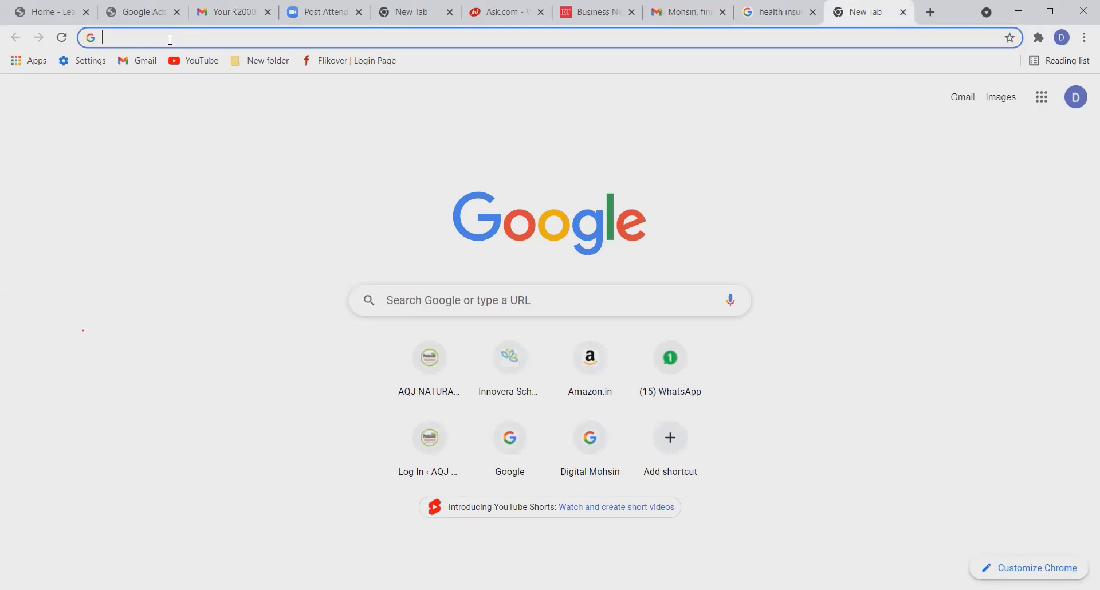
pyautogui.write('Goo')
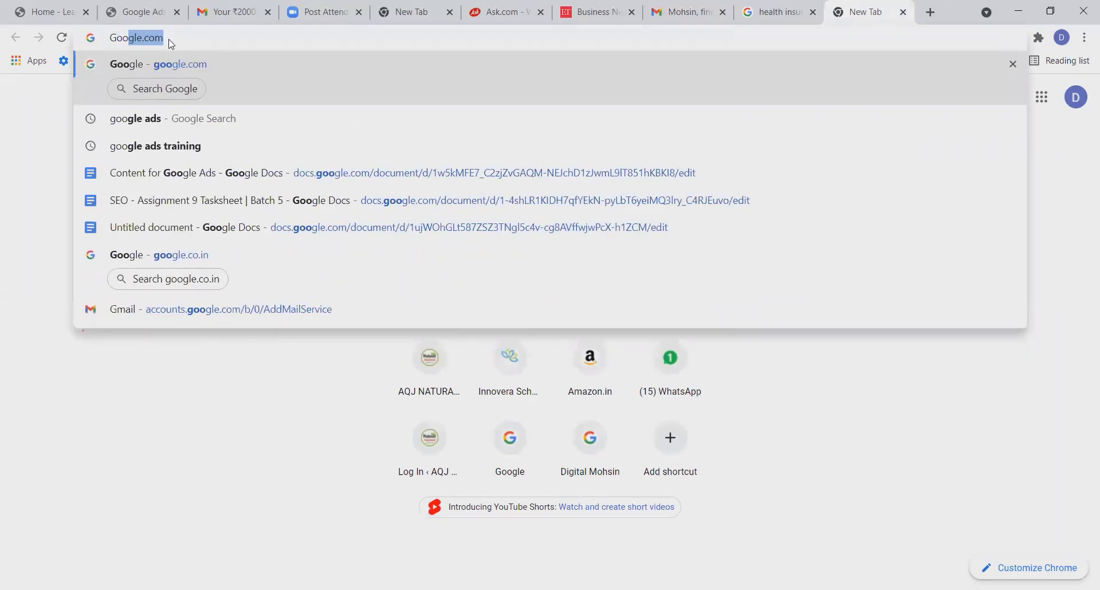
pyautogui.write('gke+')
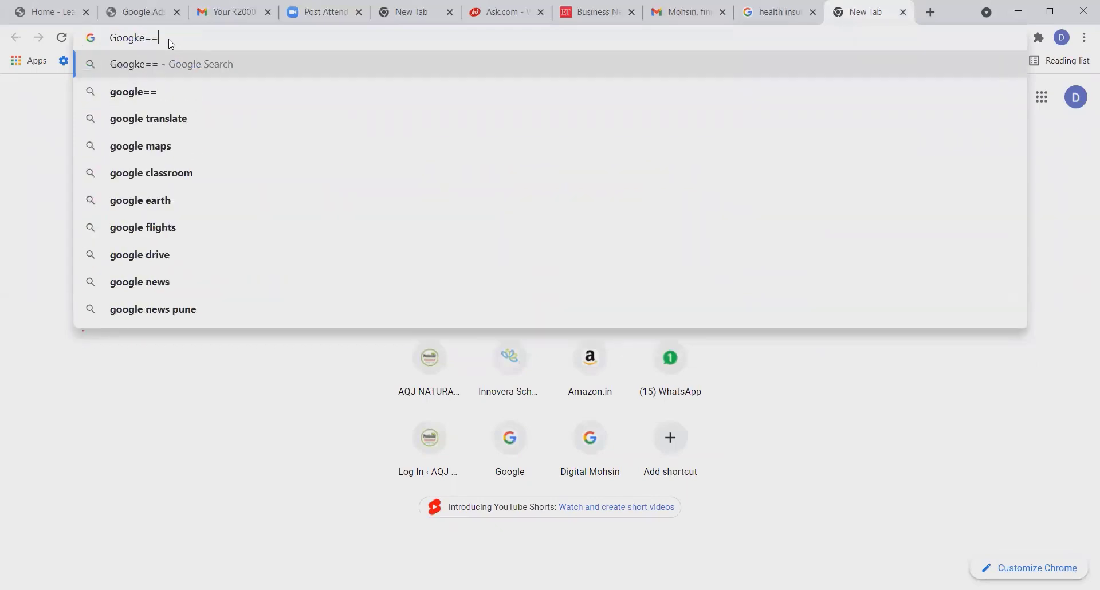
pyautogui.press('BackSpace')
pyautogui.press('BackSpace')
pyautogui.press('BackSpace')
pyautogui.write('le ads')
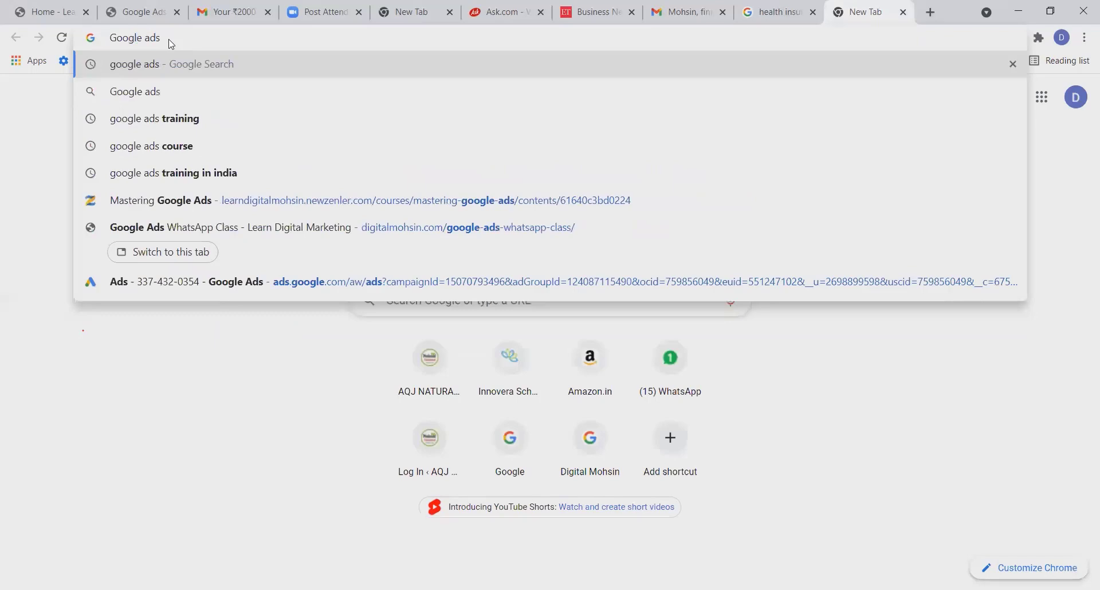
pyautogui.press('Return')
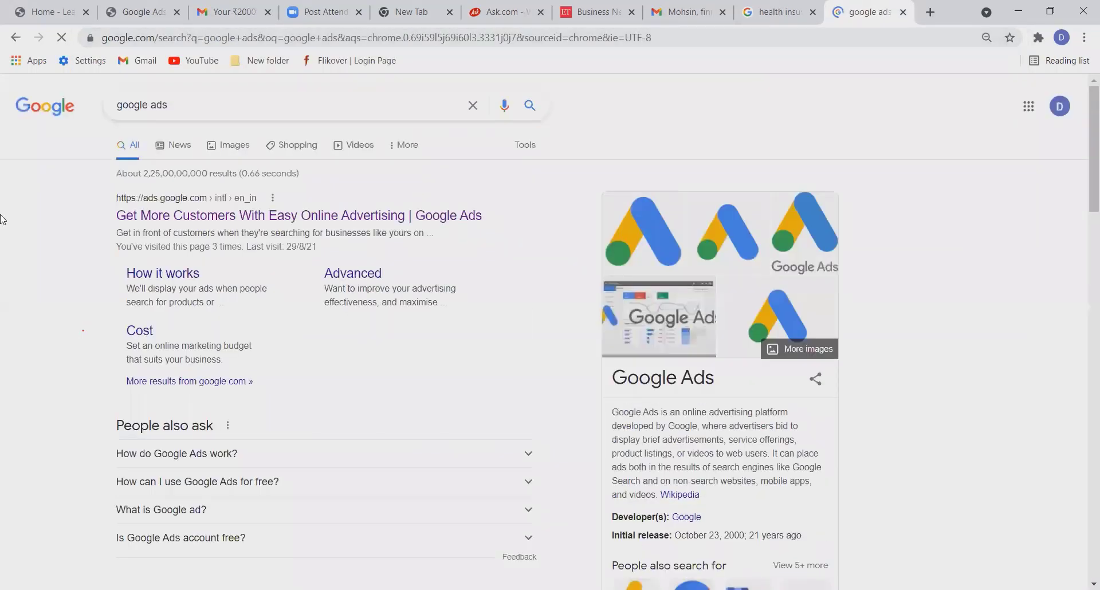
# Go to the official Google Ads site and begin sign-up with Get started.
pyautogui.click(166, 217)
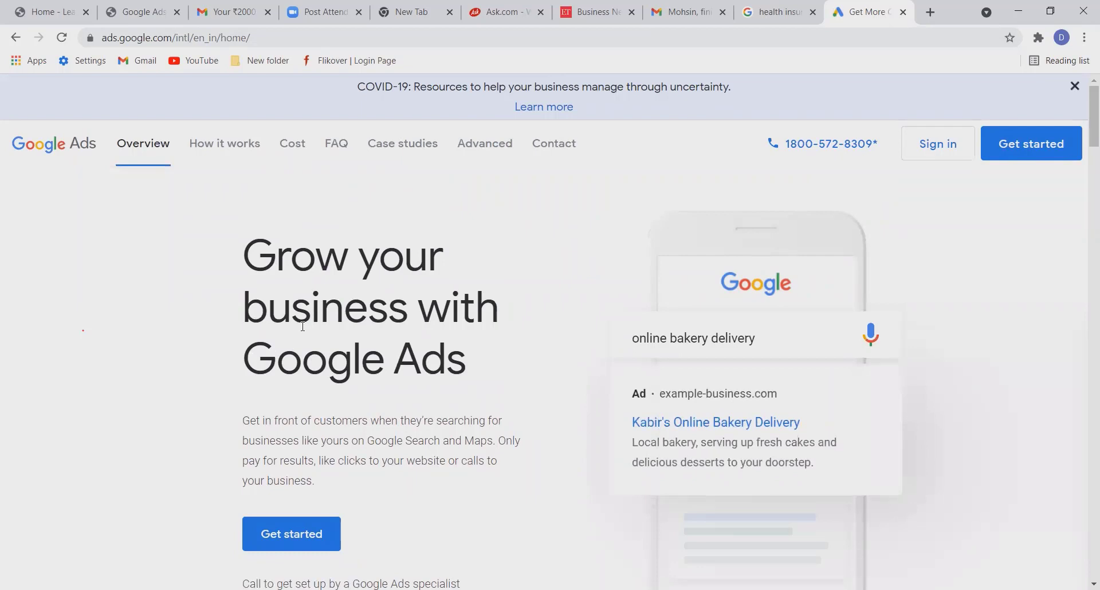
pyautogui.click(287, 535)
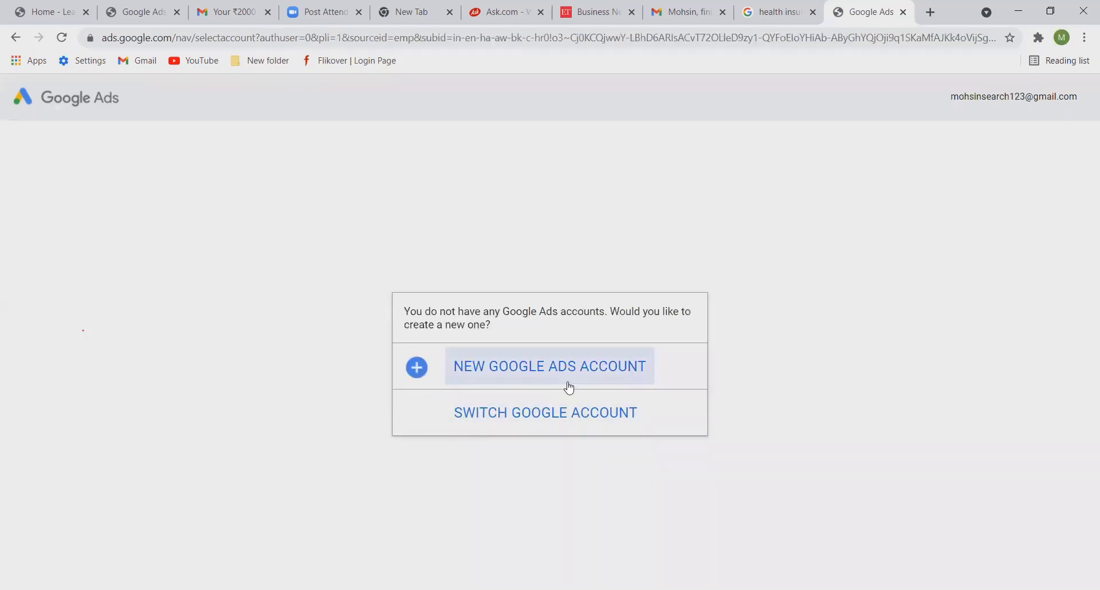
# Create a new Google Ads account and scroll down to the advertising goal question.
pyautogui.click(523, 372)
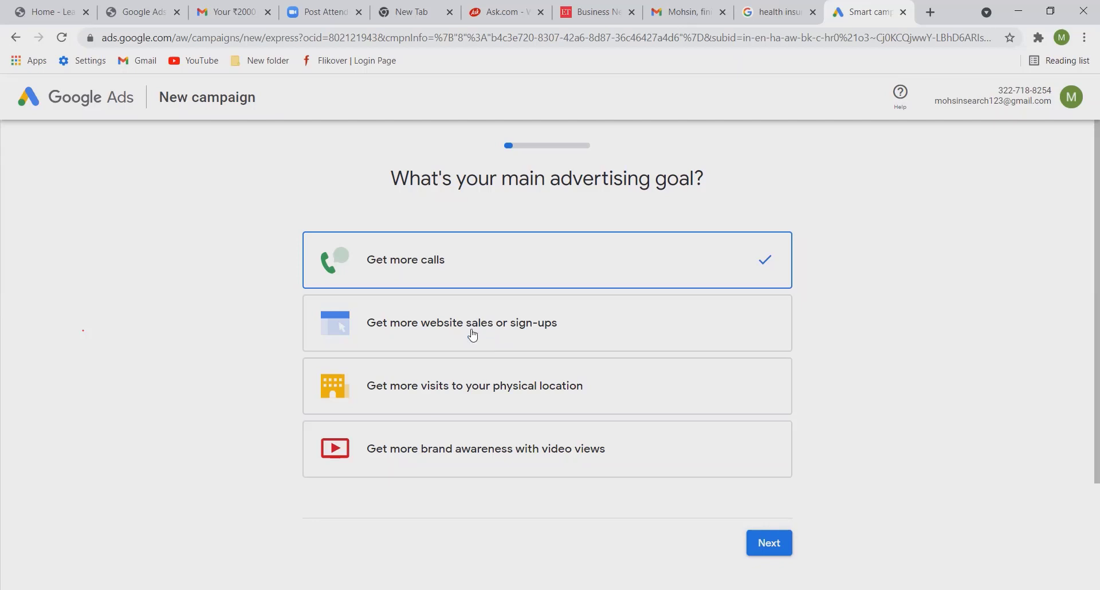
pyautogui.scroll(-3, 473, 335)
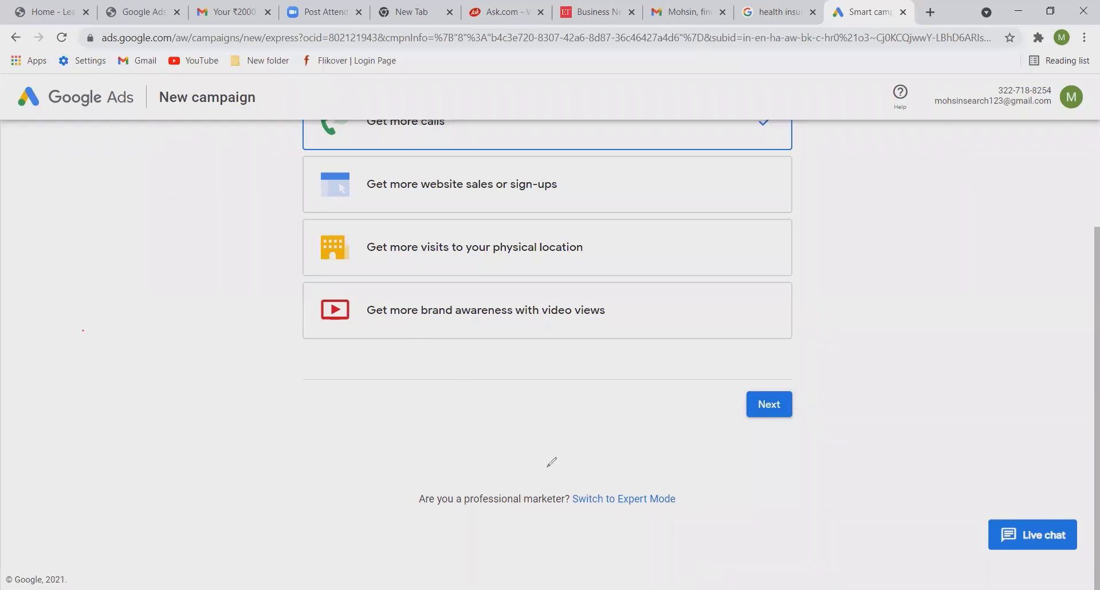
pyautogui.moveTo(601, 464)
pyautogui.mouseDown()
pyautogui.moveTo(665, 535)
pyautogui.moveTo(713, 483)
pyautogui.moveTo(693, 463)
pyautogui.moveTo(609, 449)
pyautogui.moveTo(597, 461)
pyautogui.mouseUp()
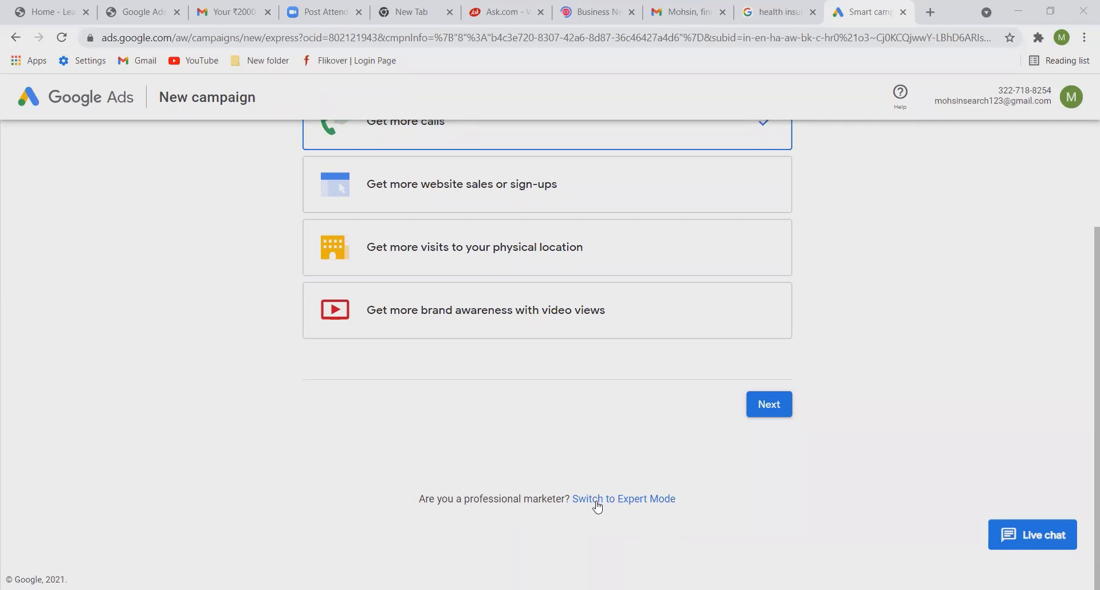
# Switch to Expert Mode and annotate each campaign goal card, then clear the annotations.
pyautogui.click(598, 501)
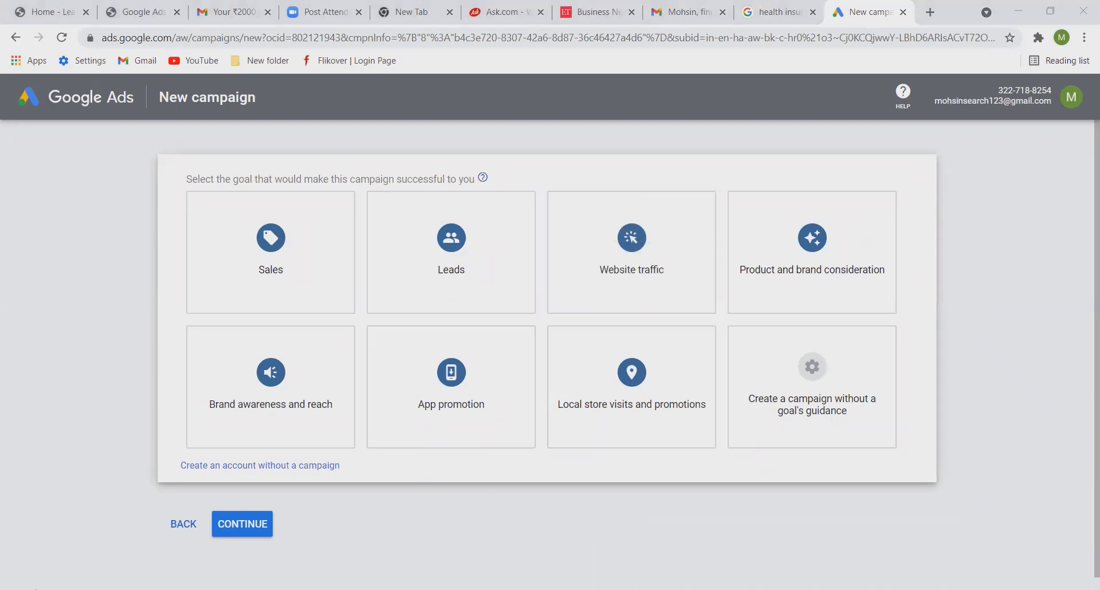
pyautogui.moveTo(175, 237)
pyautogui.mouseDown()
pyautogui.moveTo(367, 195)
pyautogui.moveTo(407, 258)
pyautogui.moveTo(640, 153)
pyautogui.mouseUp()
pyautogui.moveTo(555, 219); pyautogui.dragTo(797, 152)
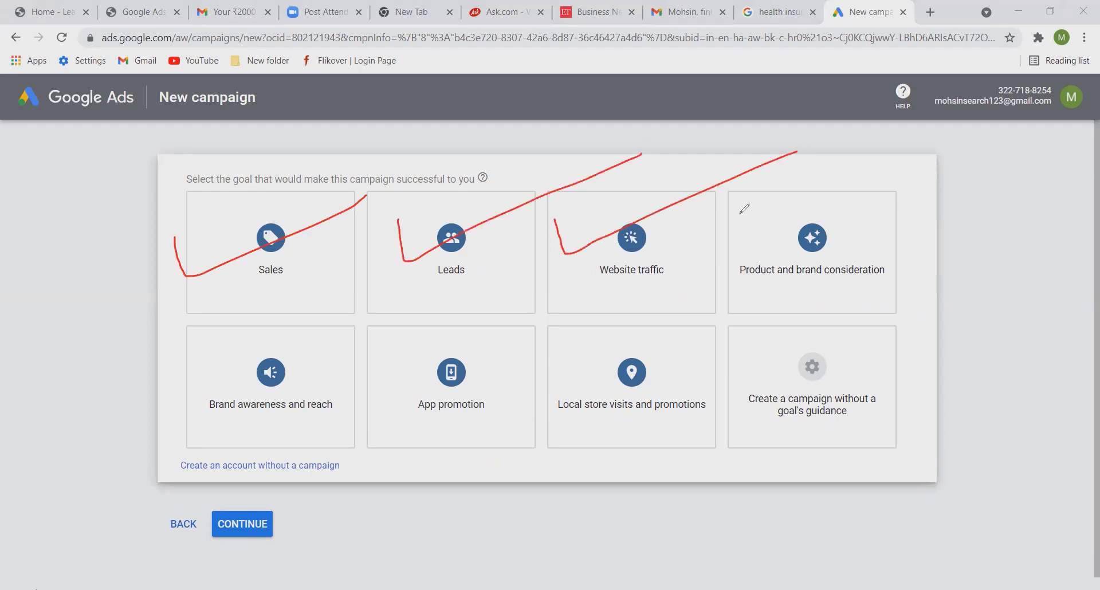
pyautogui.moveTo(740, 214)
pyautogui.mouseDown()
pyautogui.moveTo(744, 235)
pyautogui.moveTo(883, 192)
pyautogui.mouseUp()
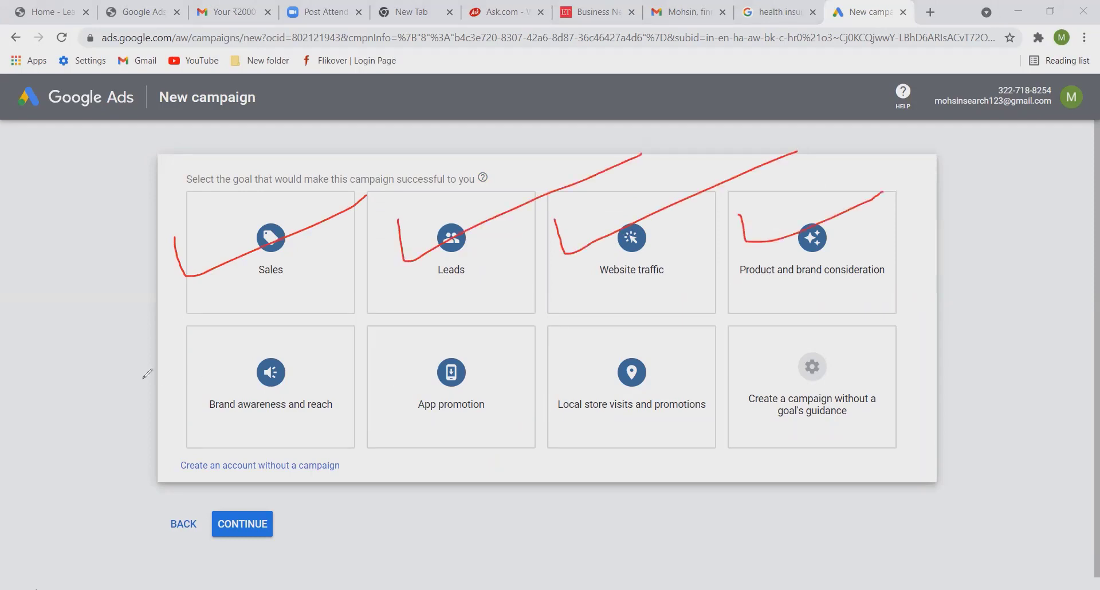
pyautogui.moveTo(122, 381); pyautogui.dragTo(342, 347)
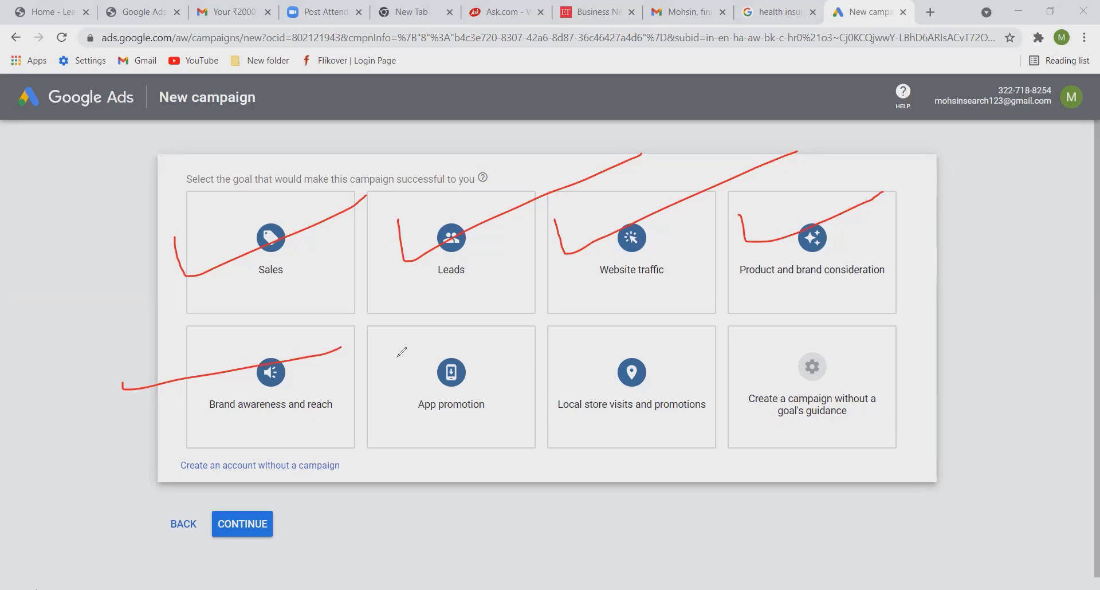
pyautogui.moveTo(370, 350)
pyautogui.mouseDown()
pyautogui.moveTo(389, 399)
pyautogui.moveTo(543, 319)
pyautogui.mouseUp()
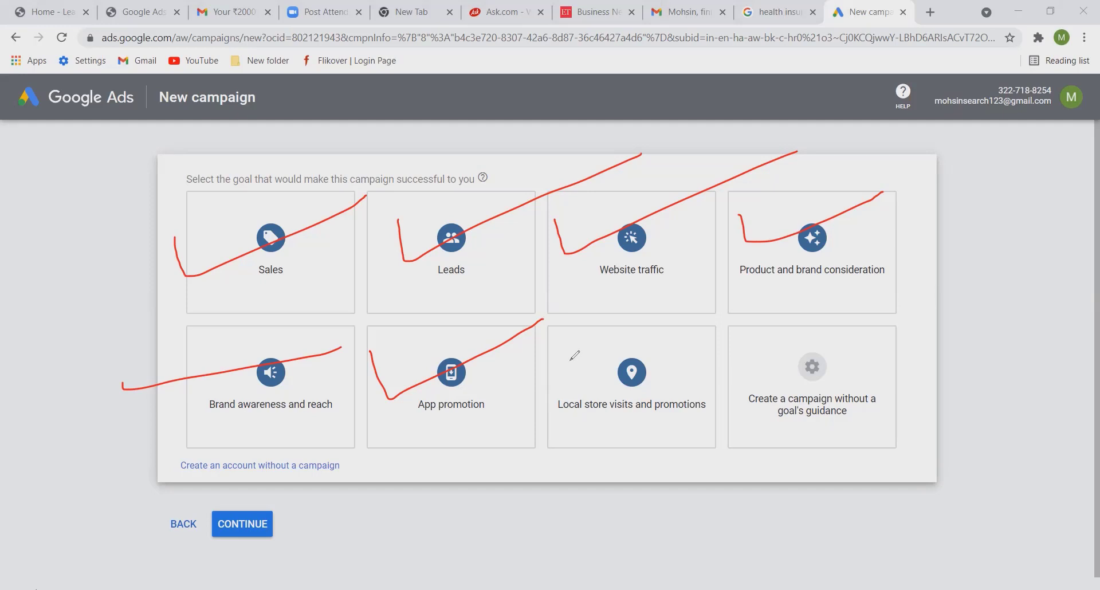
pyautogui.moveTo(570, 360)
pyautogui.mouseDown()
pyautogui.moveTo(573, 381)
pyautogui.moveTo(713, 294)
pyautogui.mouseUp()
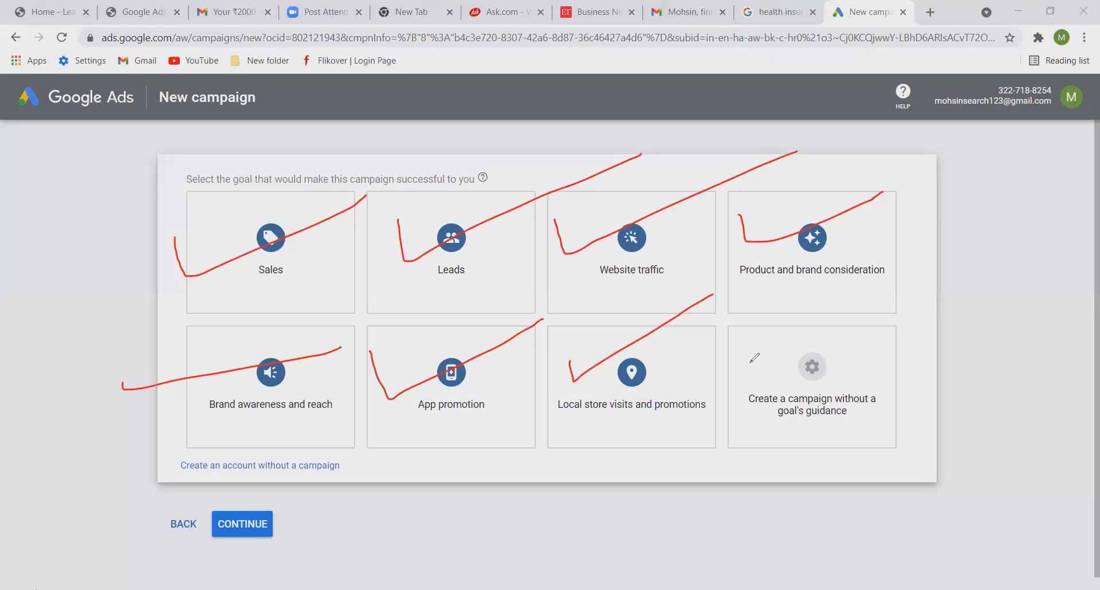
pyautogui.press('Escape')
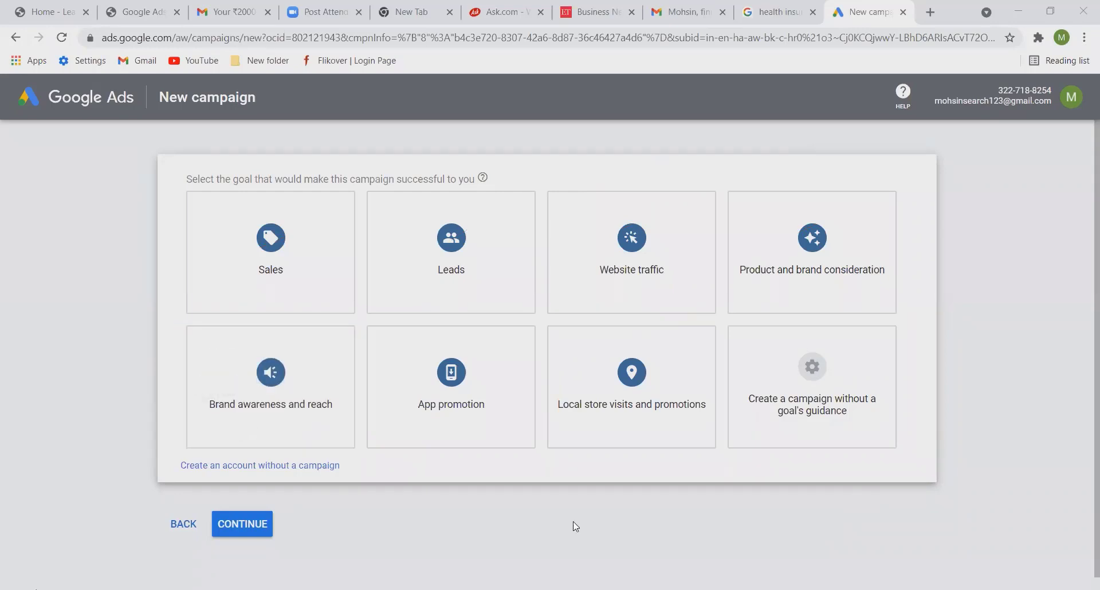
# Skip the first campaign via 'Create an account without a campaign', reaching business info with India and INR preset.
pyautogui.moveTo(197, 439)
pyautogui.mouseDown()
pyautogui.moveTo(137, 458)
pyautogui.moveTo(201, 488)
pyautogui.moveTo(359, 498)
pyautogui.moveTo(404, 463)
pyautogui.moveTo(352, 427)
pyautogui.moveTo(252, 424)
pyautogui.moveTo(186, 440)
pyautogui.mouseUp()
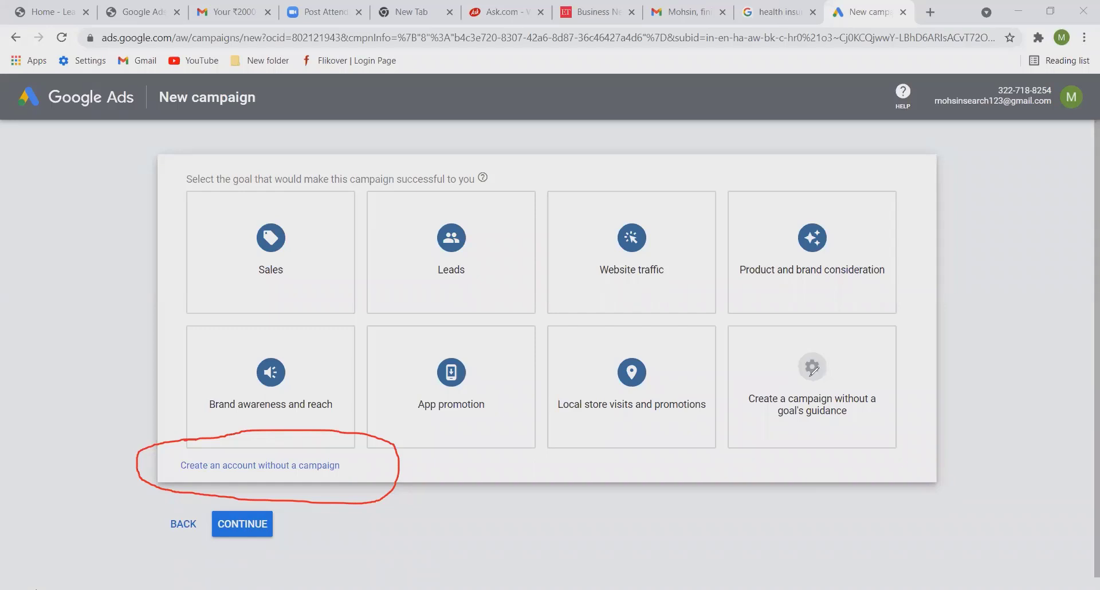
pyautogui.hotkey('ctrl', 'z')
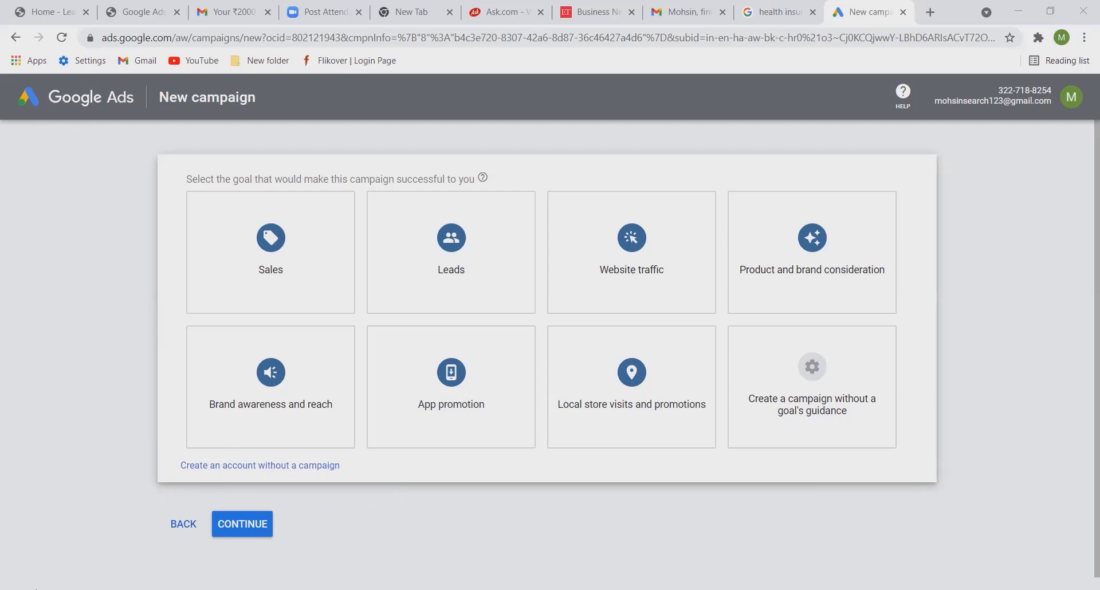
pyautogui.click(229, 470)
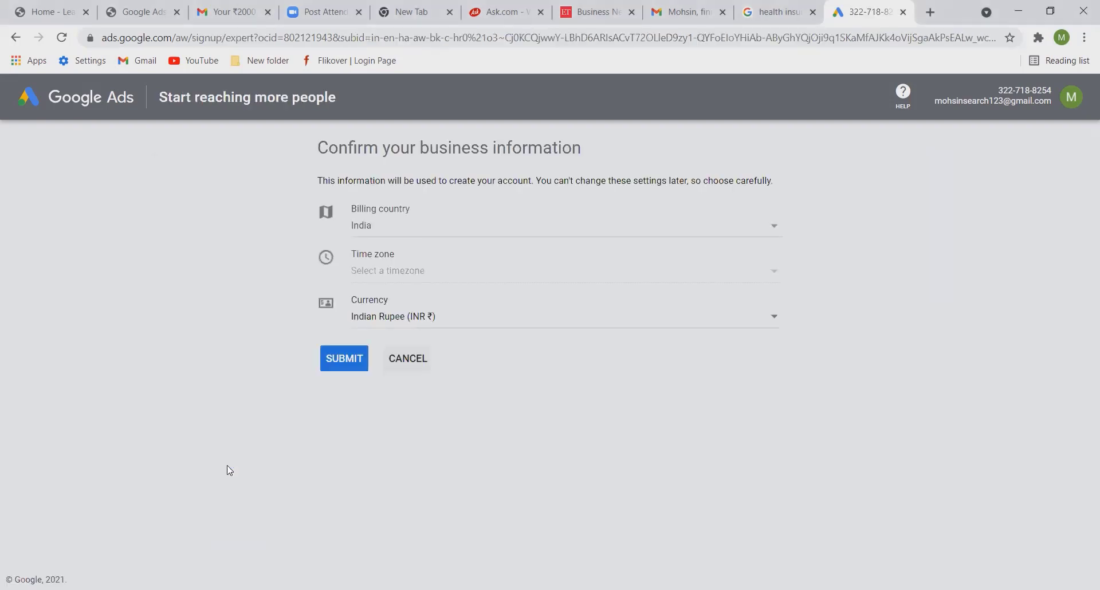